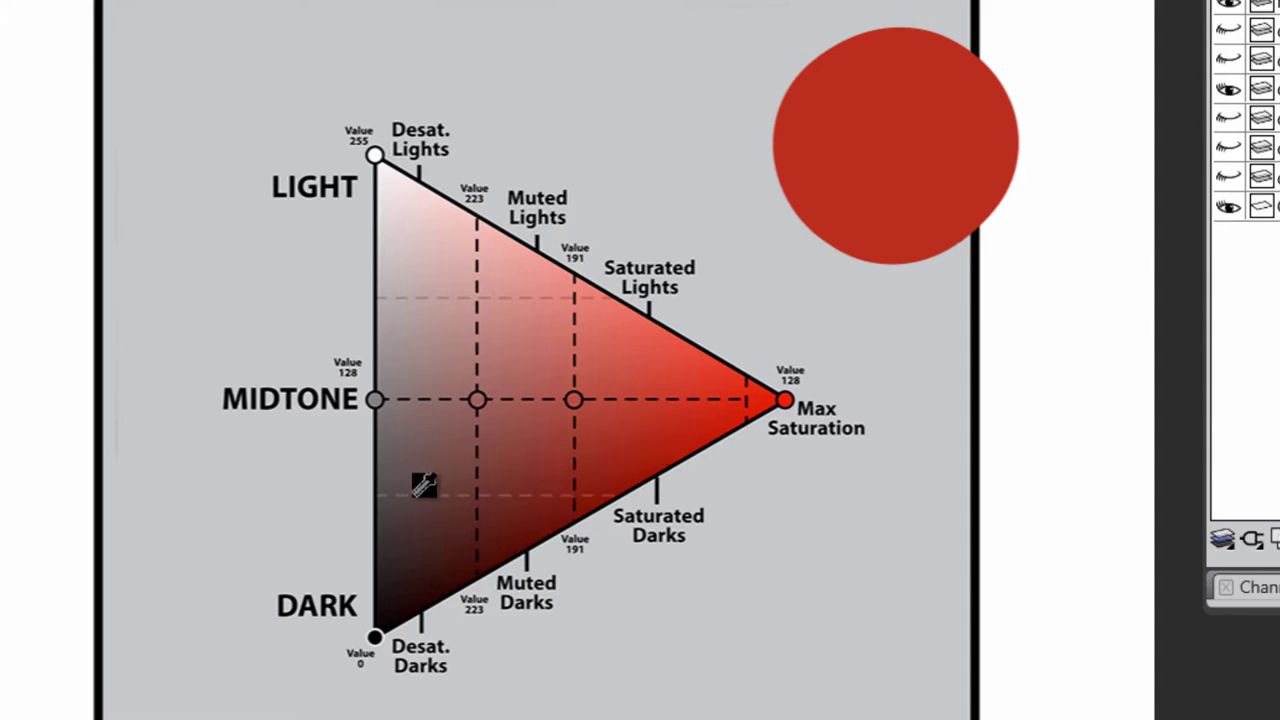
- Switch to the Digital Airbrush to paint the red disc and darken its lower left
key(b)
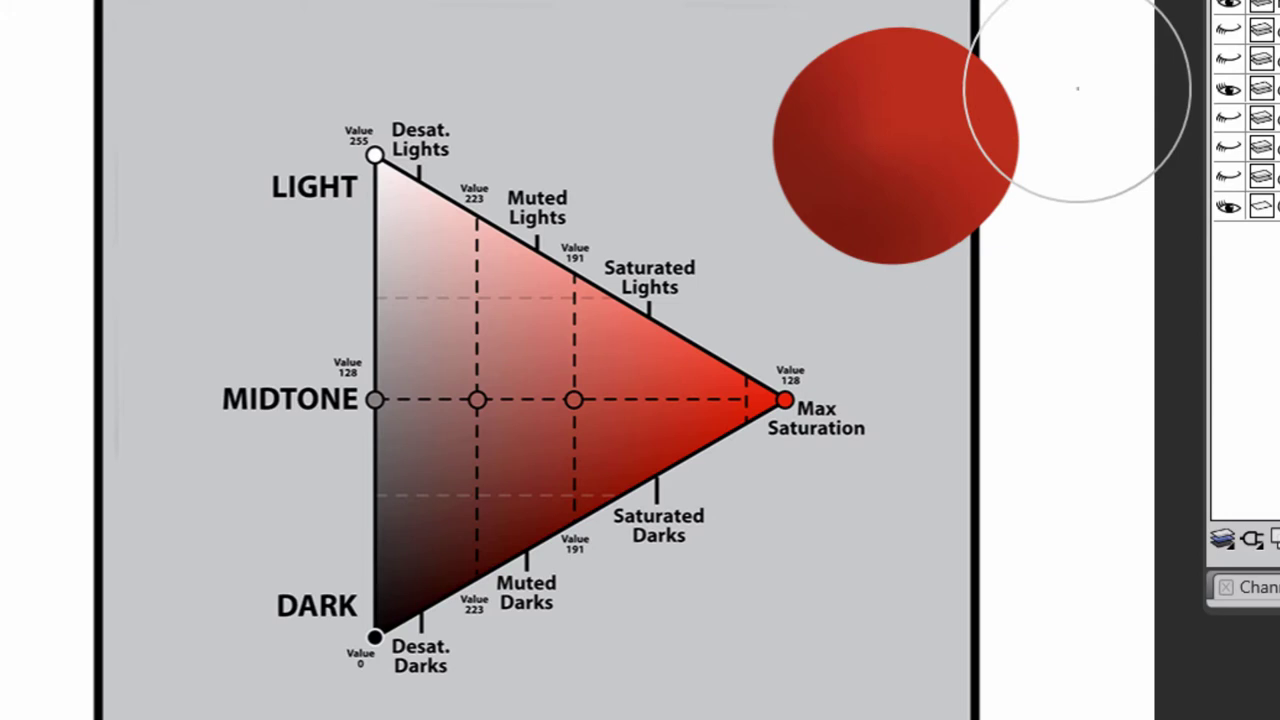
- Sample a saturated light red from the chart and highlight the upper sphere's upper right
key(alt)
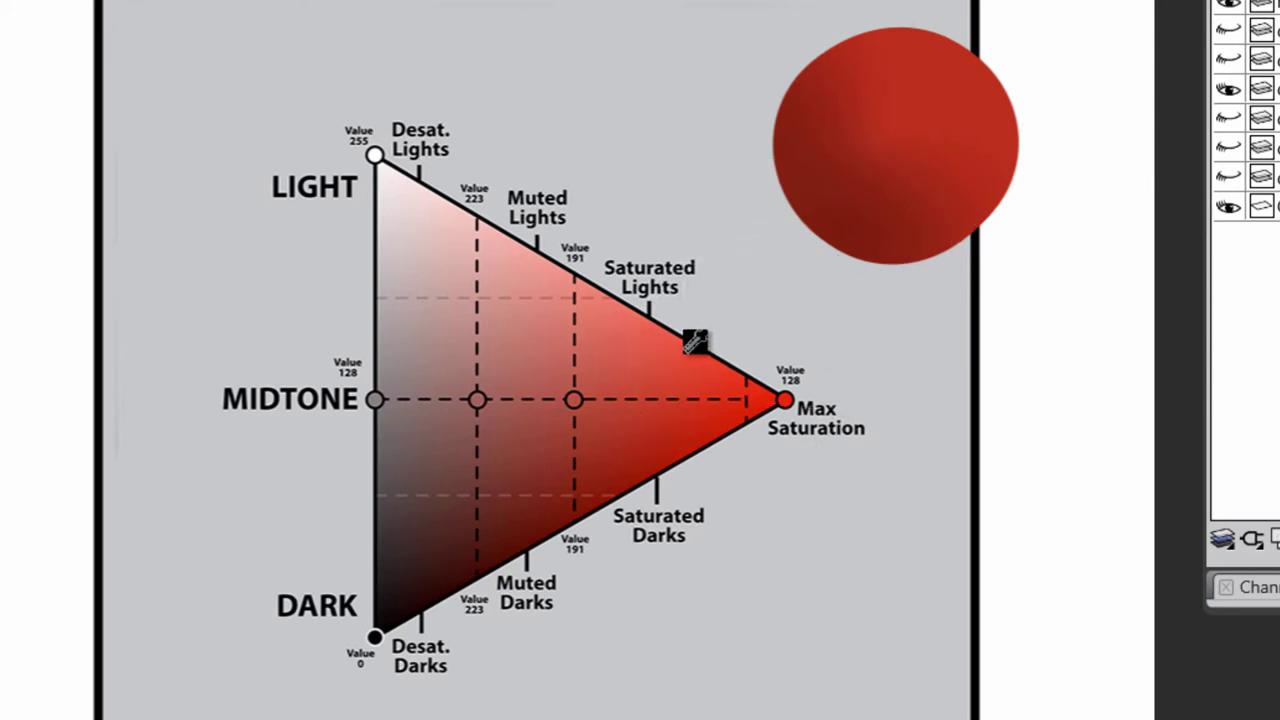
alt+click(635, 308)
drag(900, 110, 957, 43)
- On a new layer, shade the second disc with a desaturated dark red and a muted light red
key(ctrl+v)
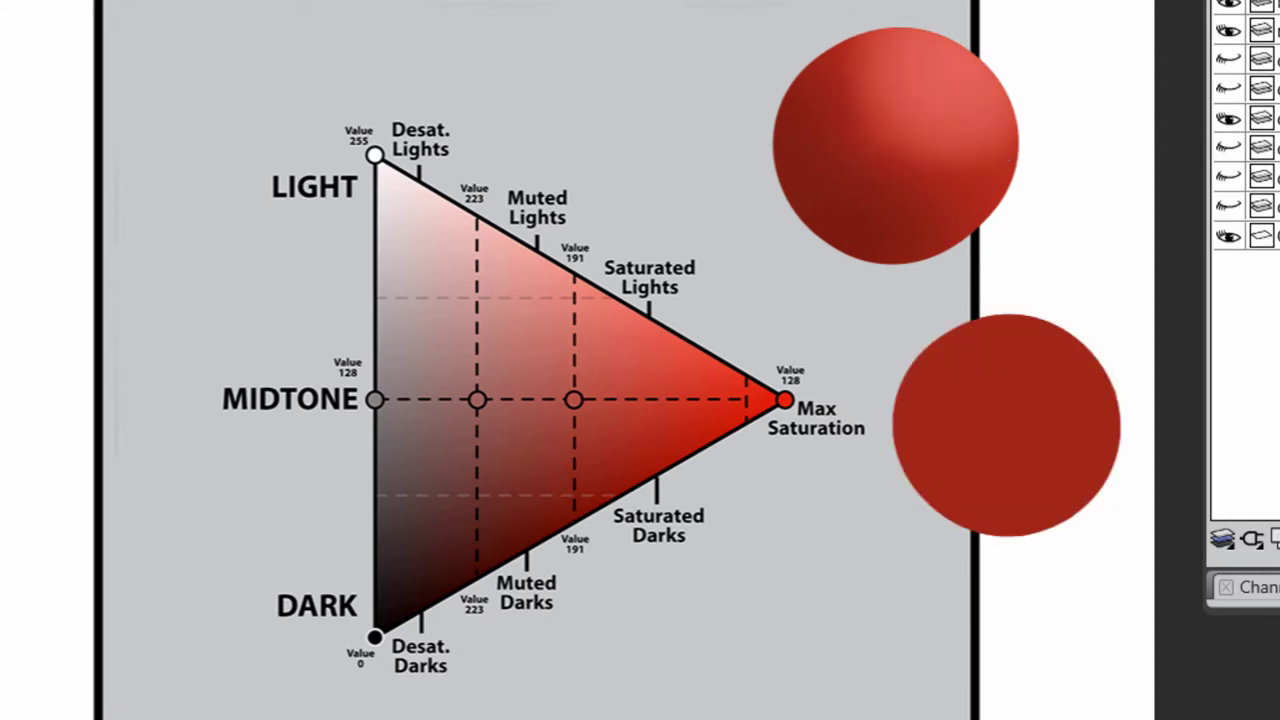
click(428, 557)
mouse_move(1014, 400)
mouse_down()
mouse_move(943, 529)
mouse_move(1043, 490)
mouse_up()
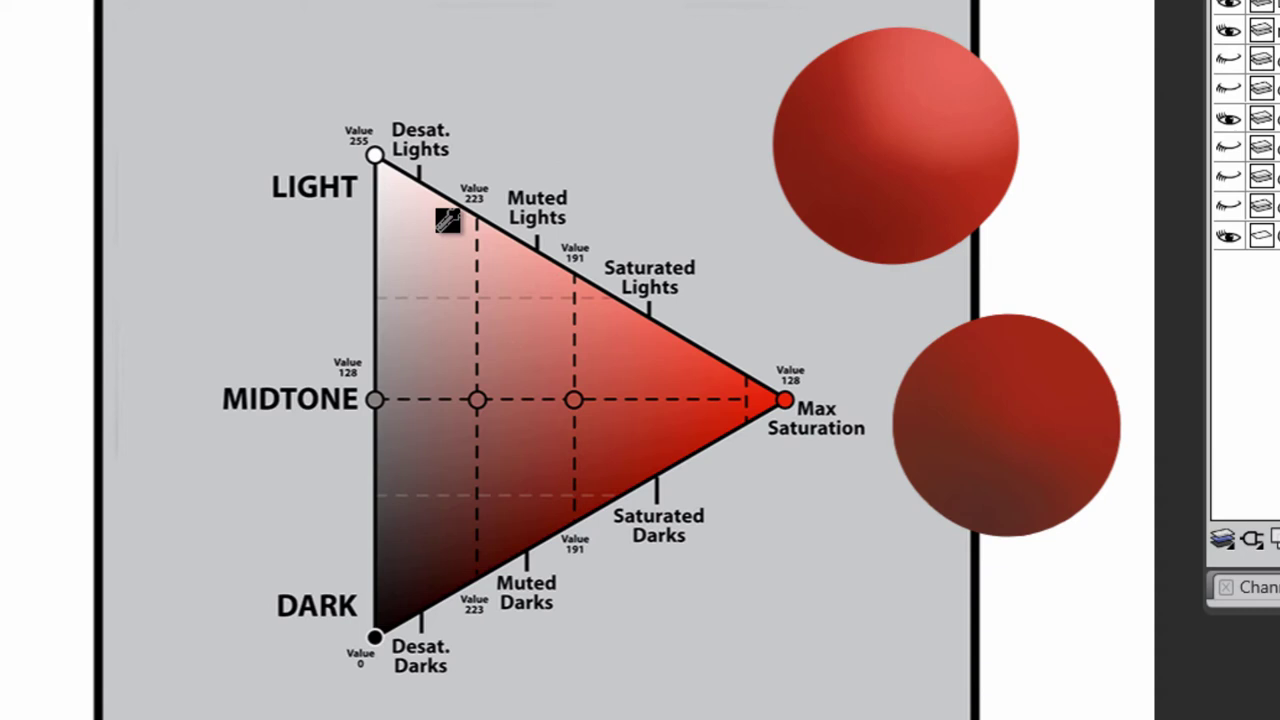
alt+click(461, 306)
mouse_move(1089, 329)
mouse_down()
mouse_move(1052, 342)
mouse_move(1050, 319)
mouse_move(1010, 340)
mouse_up()
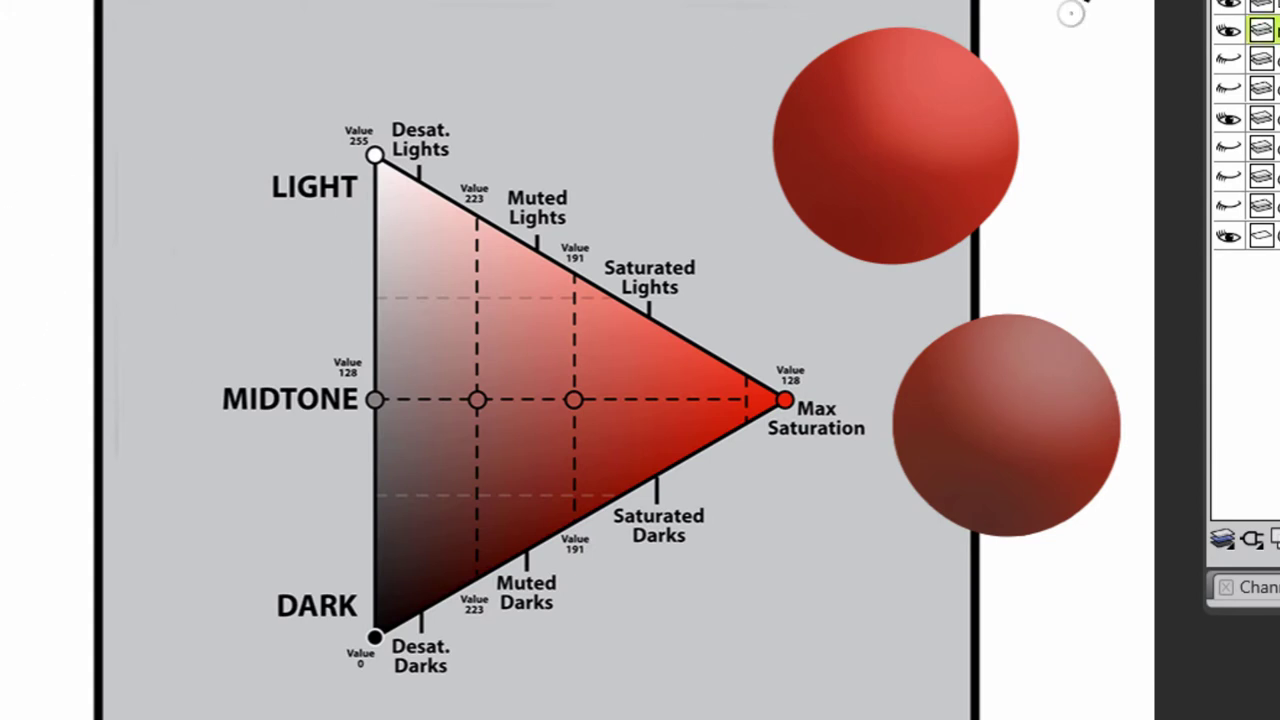
- Annotate with arrows at both spheres and a loop around the triangle's desaturated left part
drag(1085, 5, 1010, 85)
mouse_move(1005, 30)
mouse_down()
mouse_move(1051, 74)
mouse_move(1082, 72)
mouse_up()
drag(1088, 198, 1074, 306)
drag(1052, 258, 1128, 266)
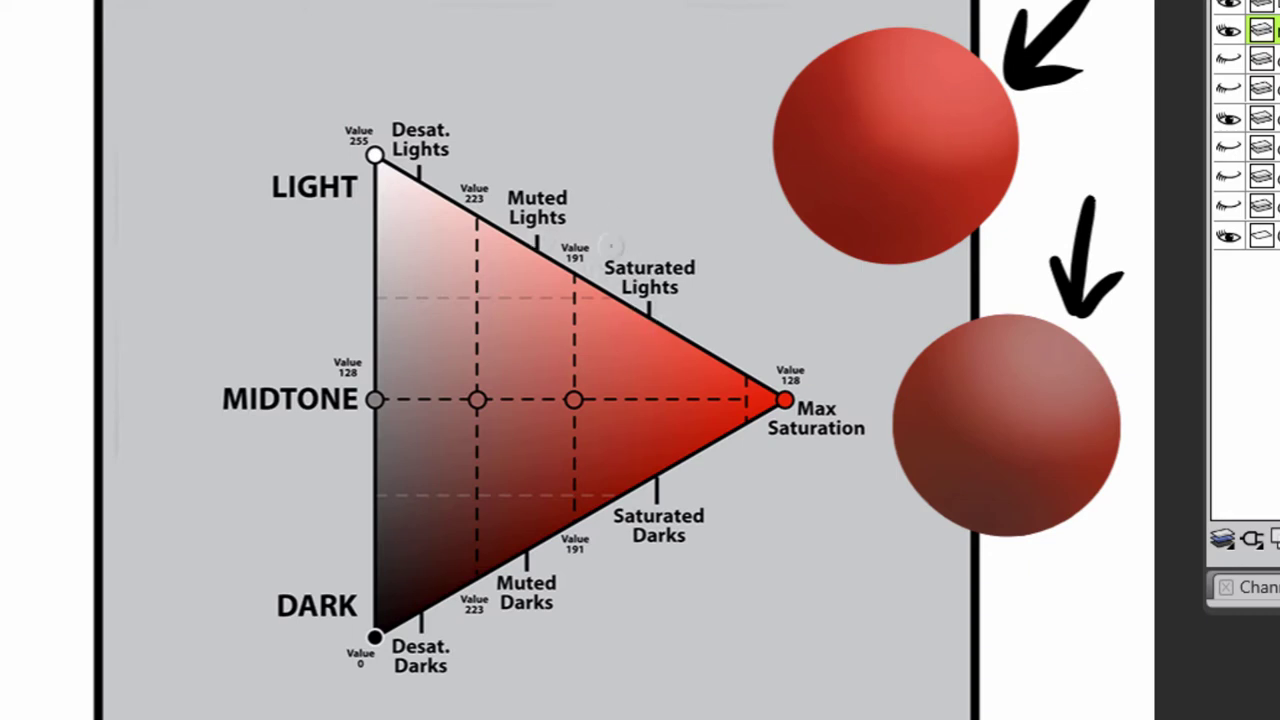
mouse_move(609, 244)
mouse_down()
mouse_move(494, 392)
mouse_move(594, 527)
mouse_move(787, 402)
mouse_move(663, 237)
mouse_up()
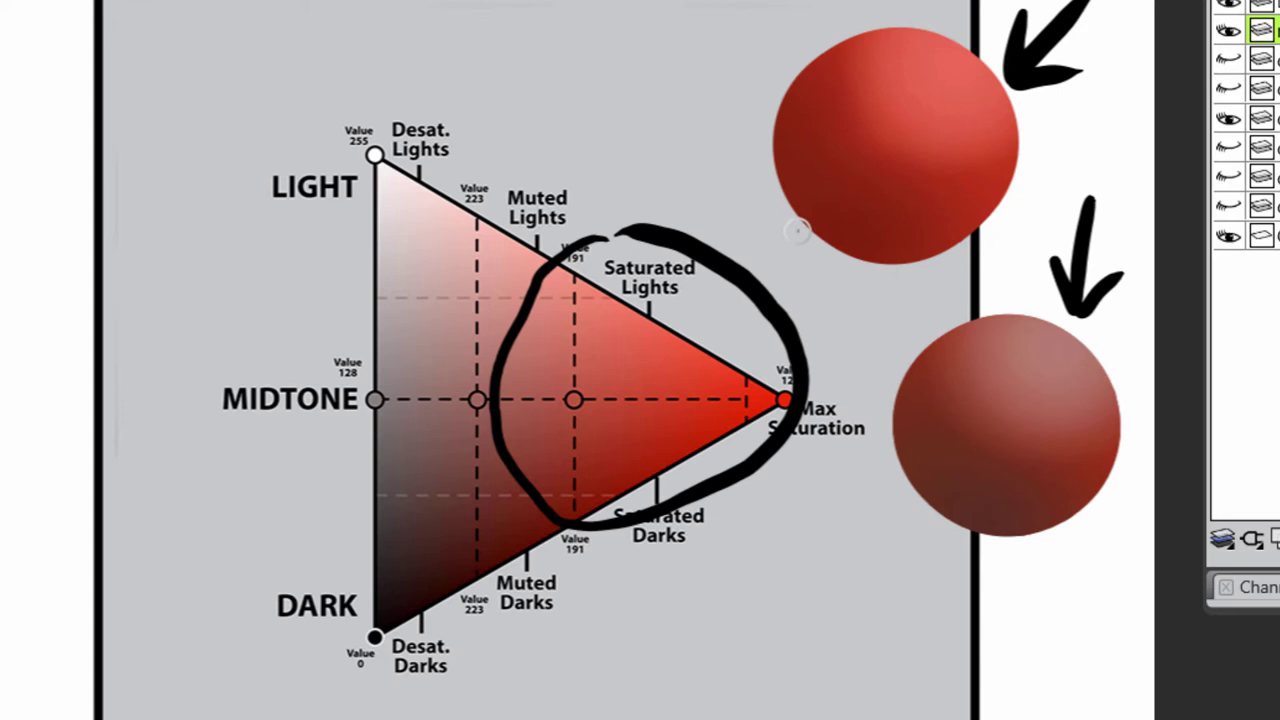
key(ctrl+z)
mouse_move(428, 165)
mouse_down()
mouse_move(504, 240)
mouse_move(536, 553)
mouse_move(362, 605)
mouse_move(322, 307)
mouse_move(488, 196)
mouse_up()
- Step back through history to remove the annotations and lower sphere, keeping the shaded upper sphere
key(ctrl+alt+z)
key(ctrl+alt+z)
key(ctrl+alt+z)
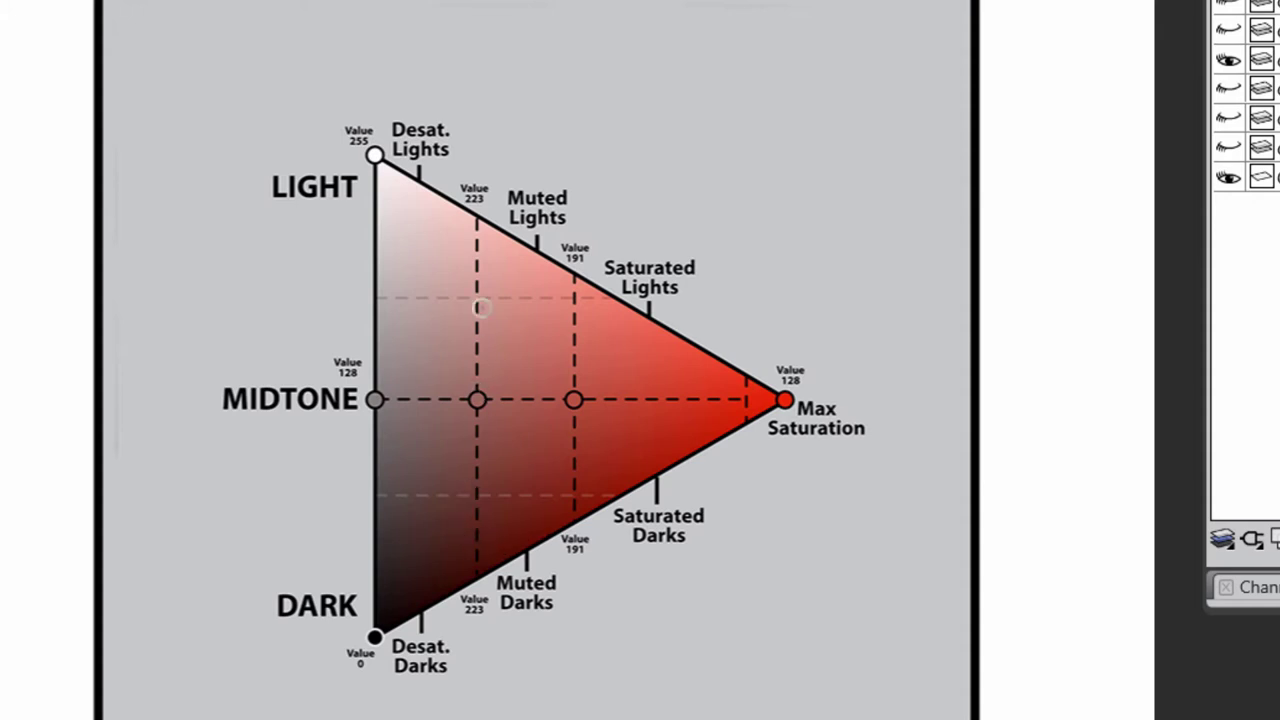
key(ctrl+shift+z)
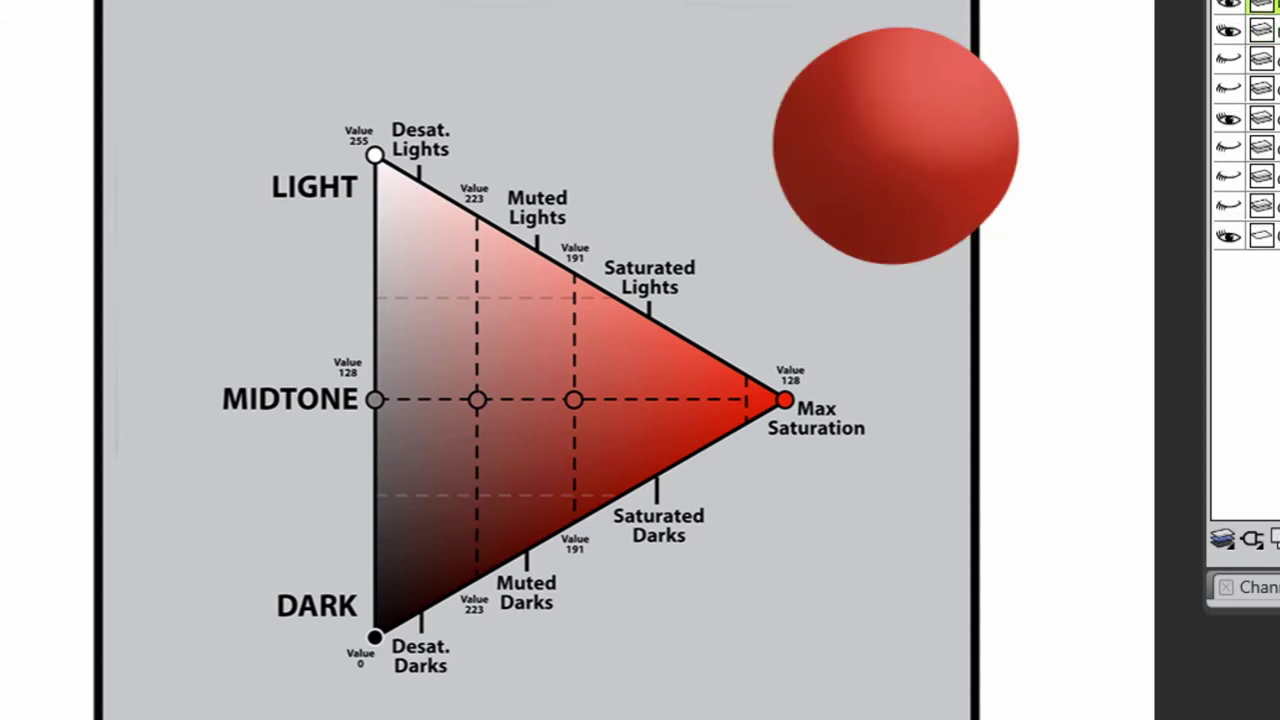
key(ctrl+alt+z)
- Trace a curve down from the triangle's top, then Dropper-sample the sphere's colours and dark shadow
mouse_move(380, 160)
mouse_down()
mouse_move(634, 374)
mouse_move(591, 451)
mouse_move(484, 543)
mouse_up()
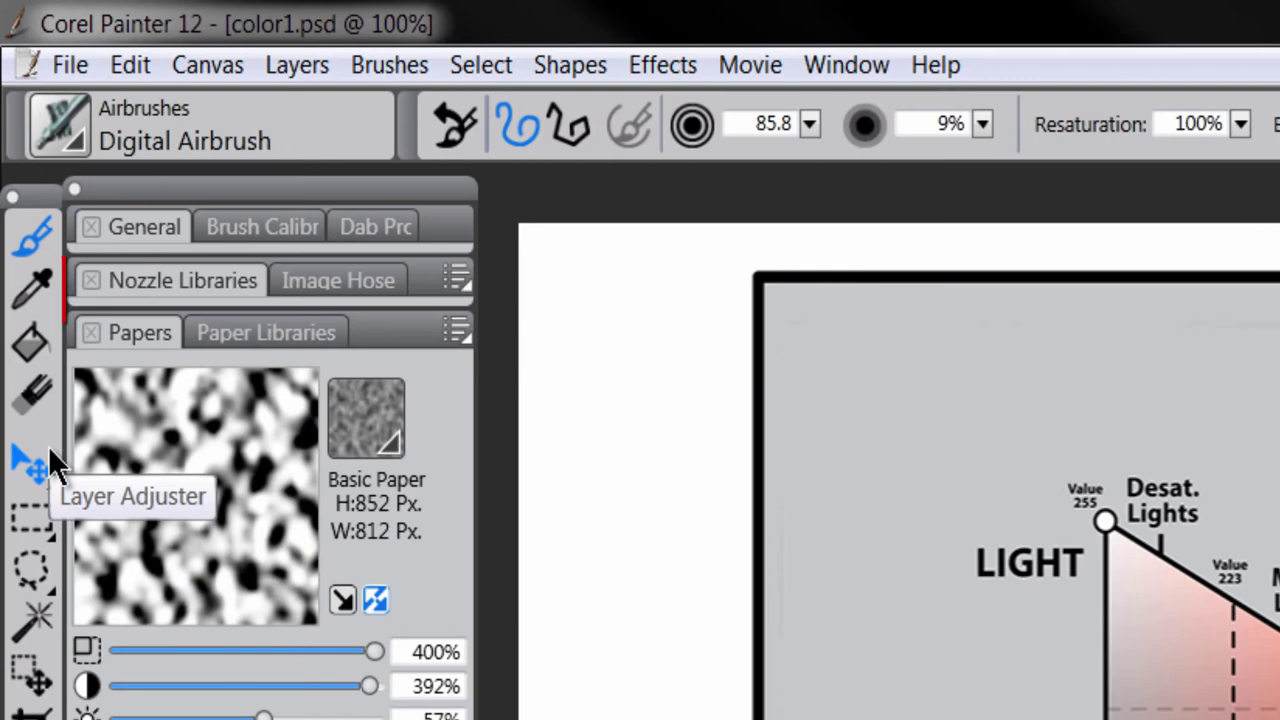
click(33, 287)
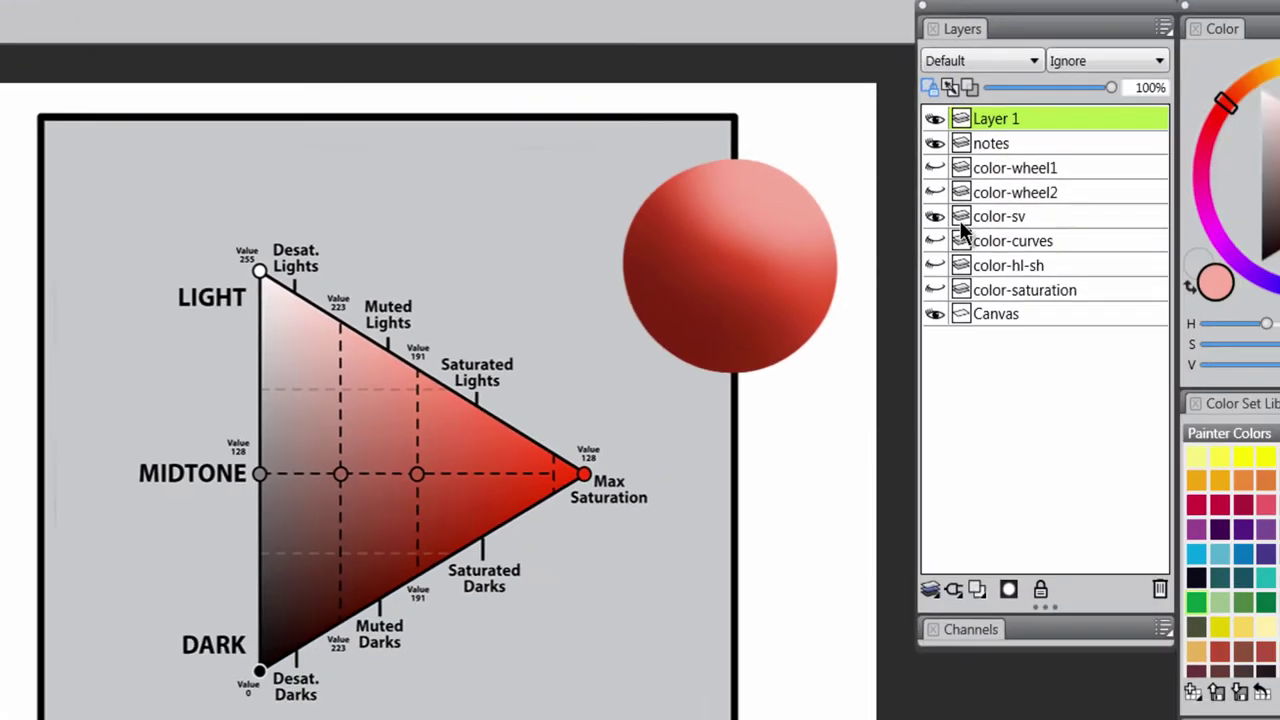
click(638, 212)
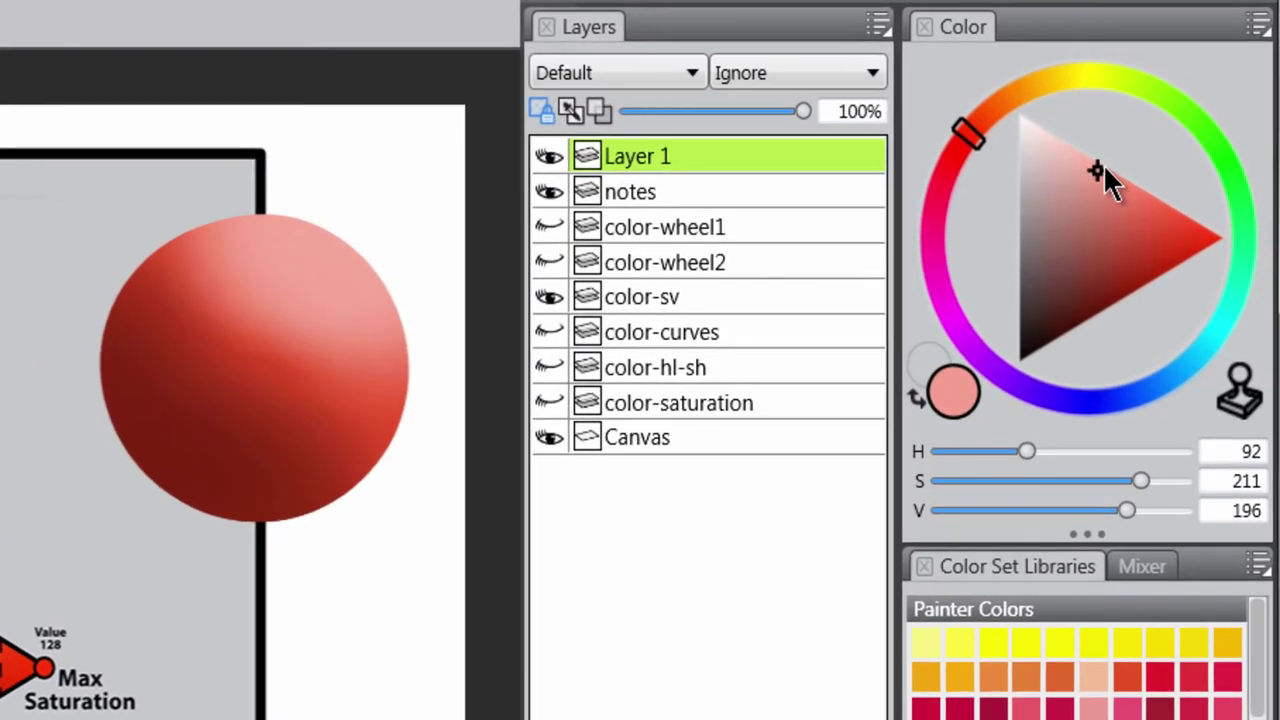
click(200, 437)
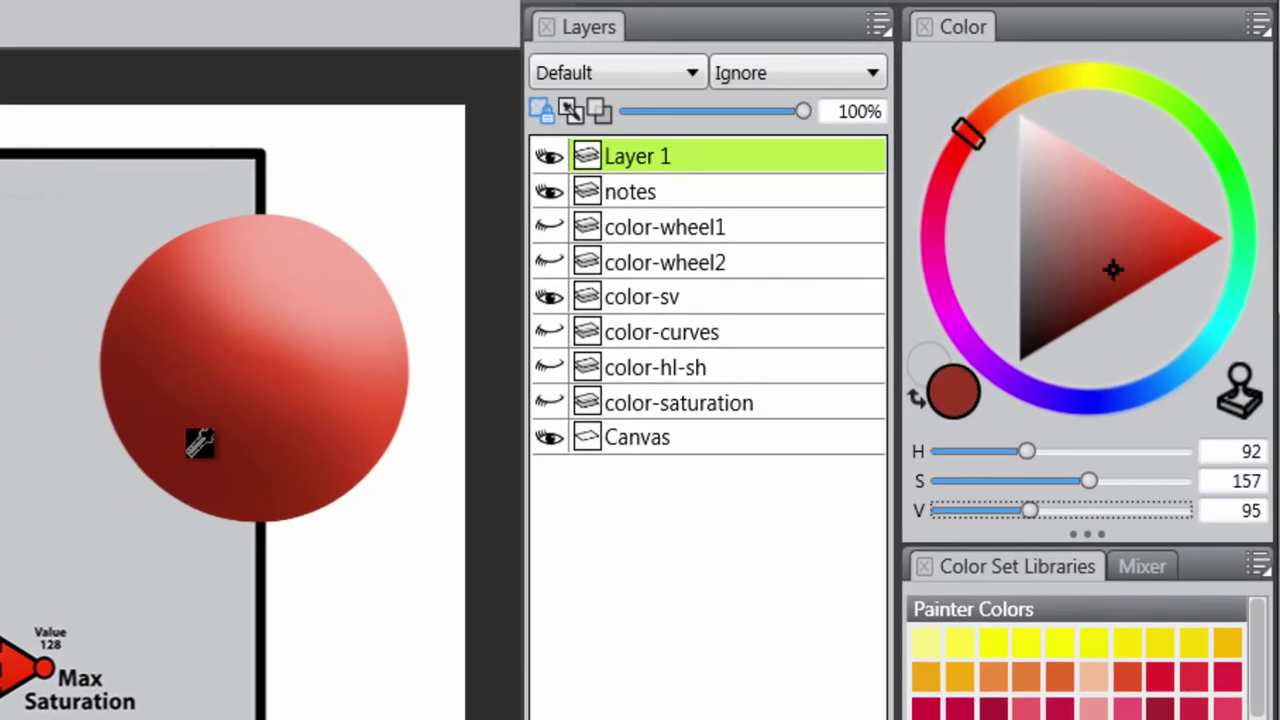
click(183, 463)
- Read colours across the sphere's shading, then swap the color-sv chart for color-curves
drag(189, 457, 351, 251)
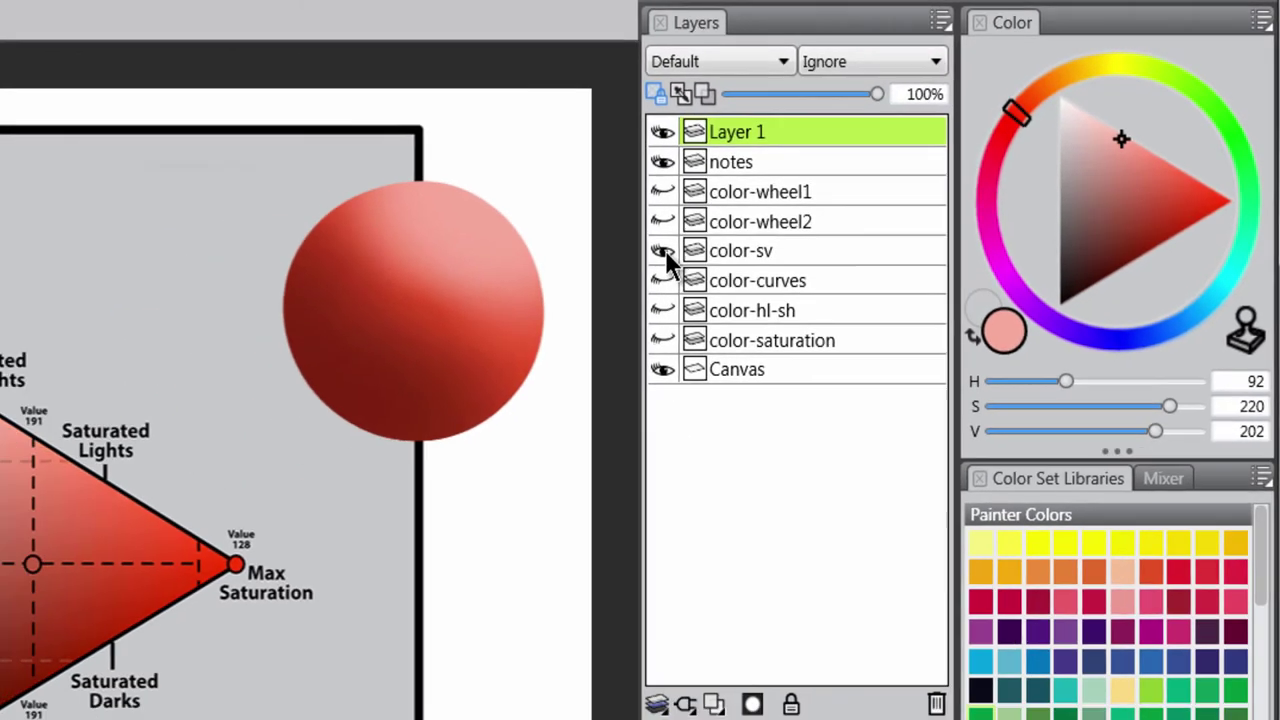
click(548, 297)
click(548, 332)
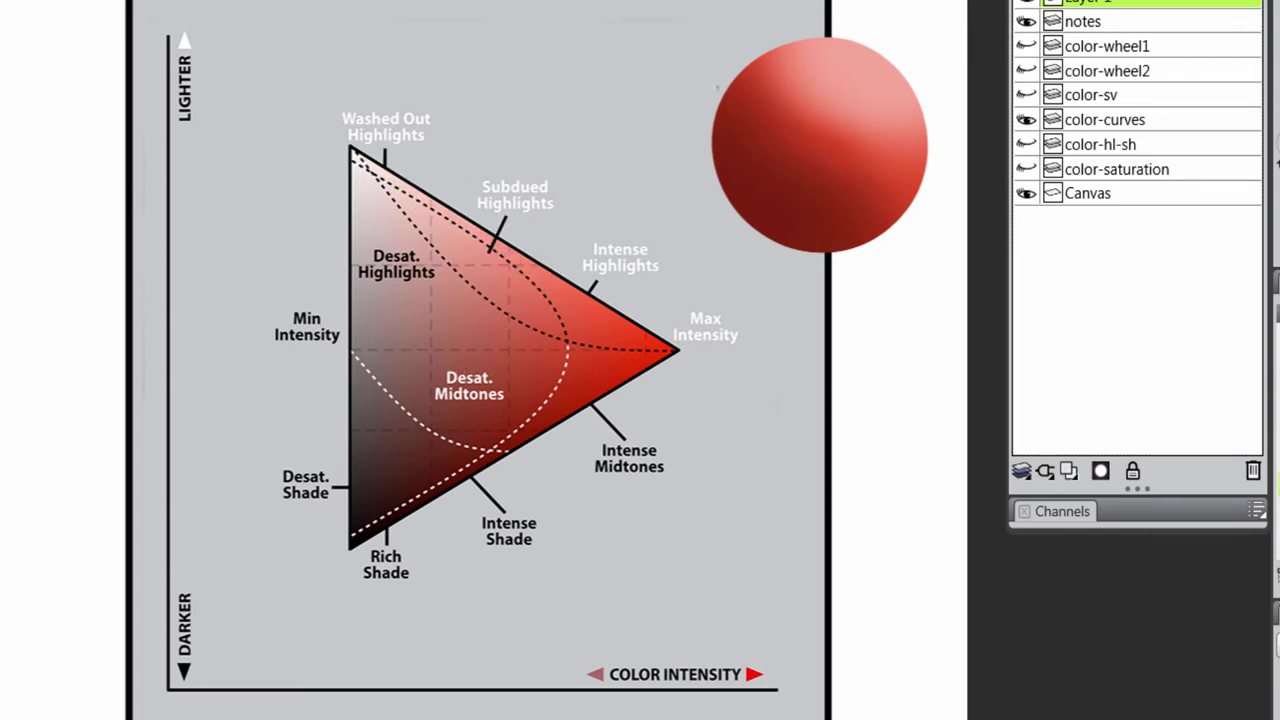
- Hide the color-sv layer and restore Layer 2's muted dusky-red sphere below the first
click(1025, 95)
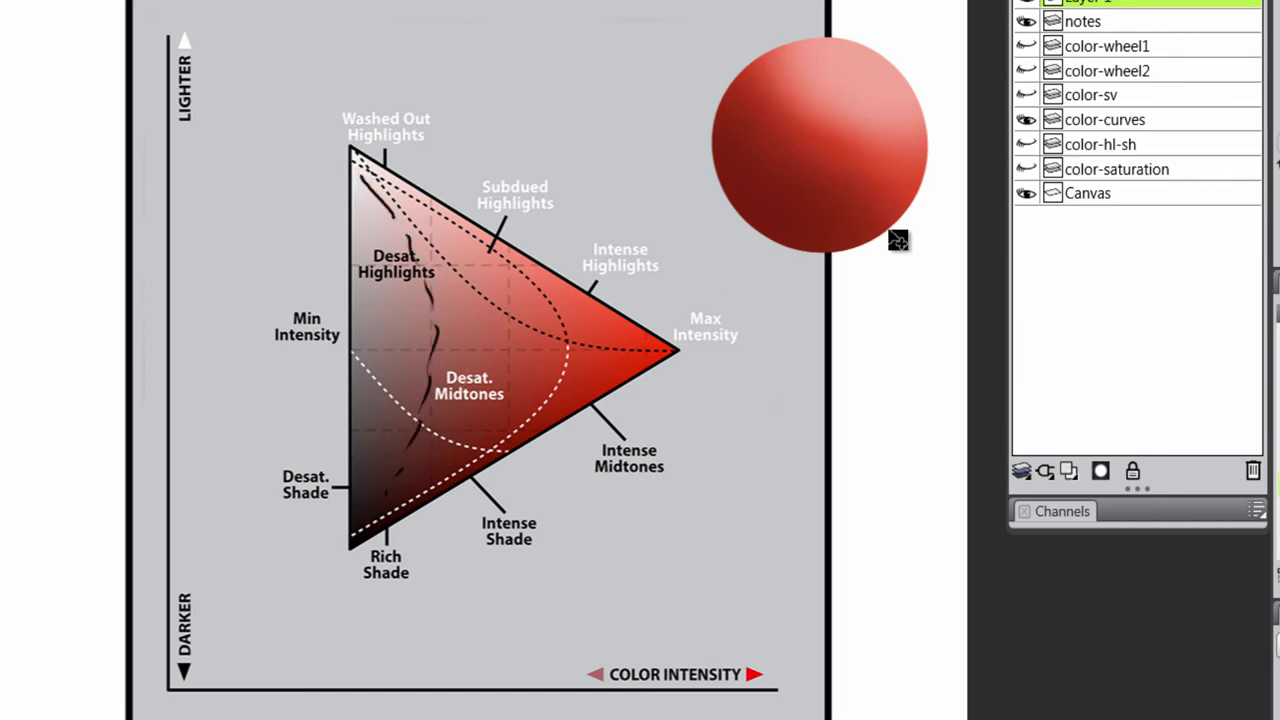
key(ctrl+z)
key(ctrl+z)
key(ctrl+z)
key(ctrl+z)
key(ctrl+z)
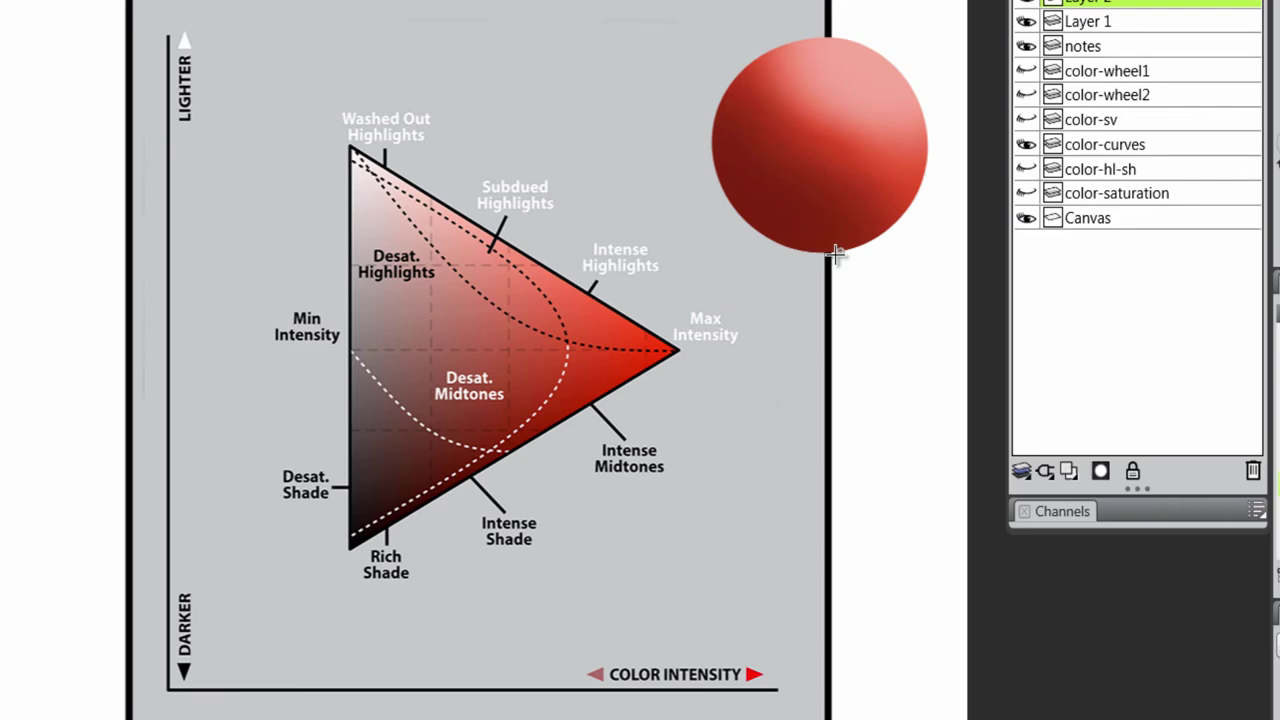
click(849, 416)
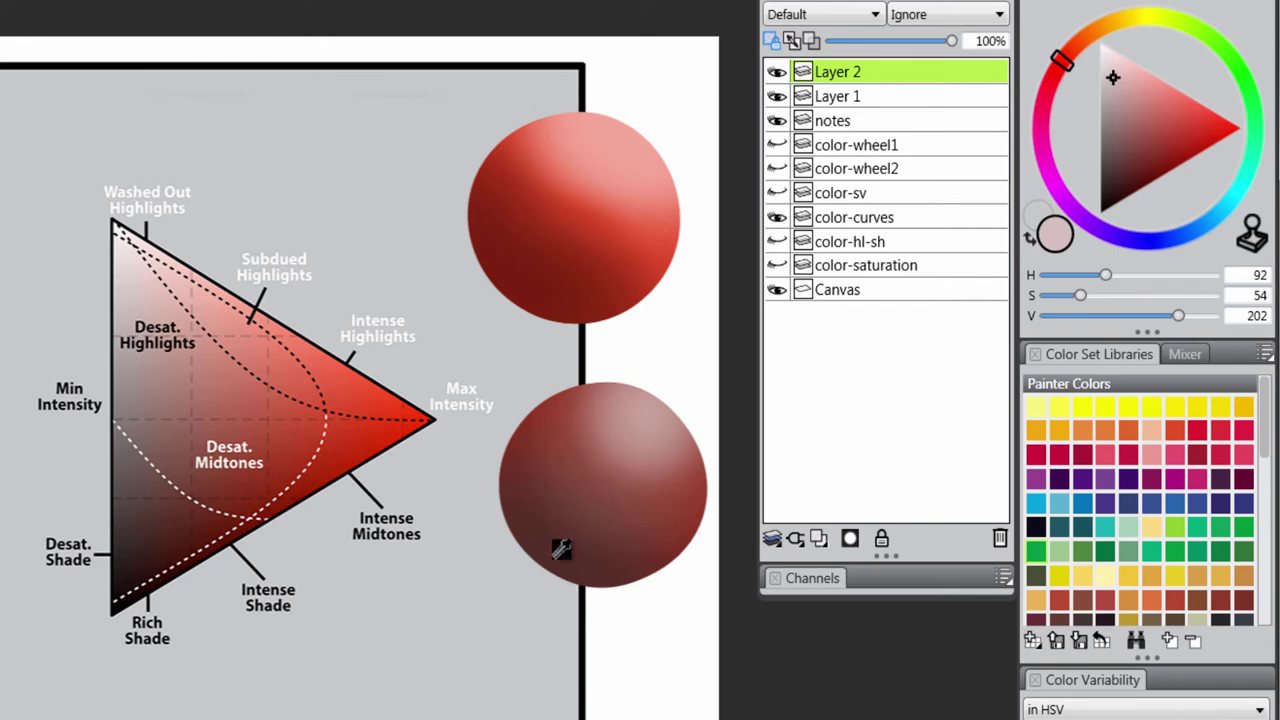
- Dropper-sample both spheres to compare HSV, ending on light coral red H 92, S 210, V 197
drag(560, 537, 700, 380)
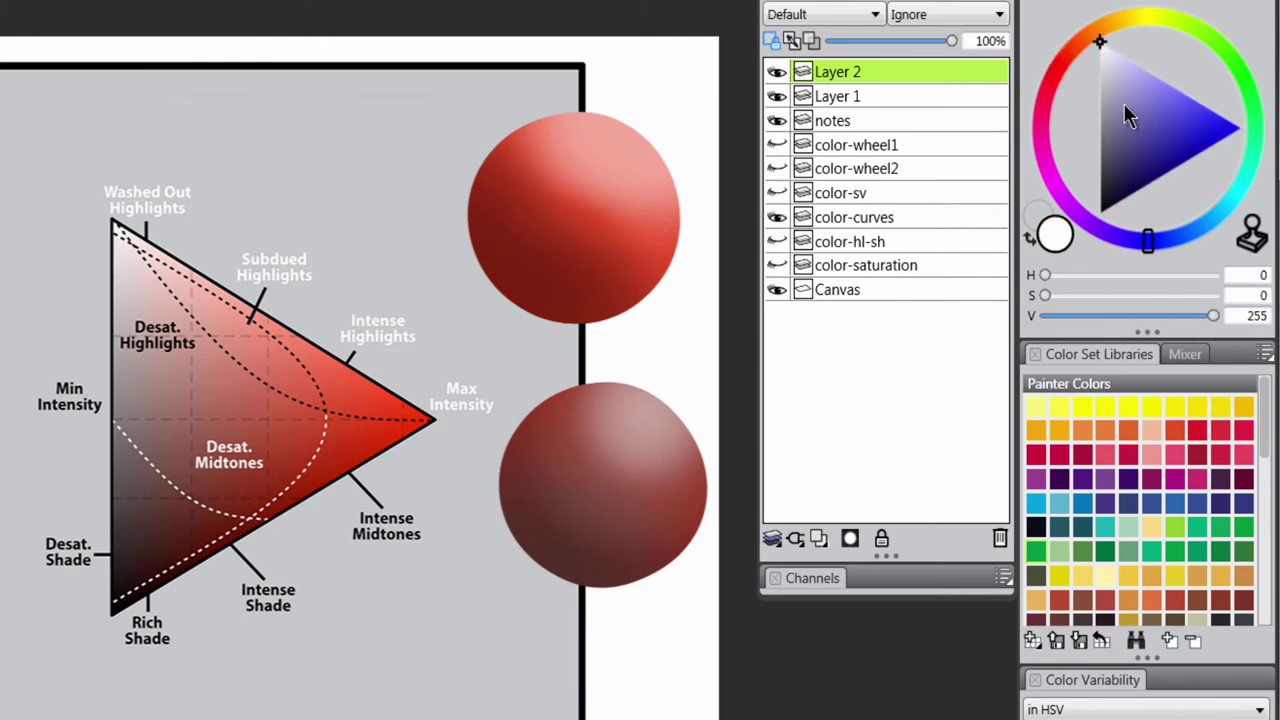
drag(577, 520, 138, 254)
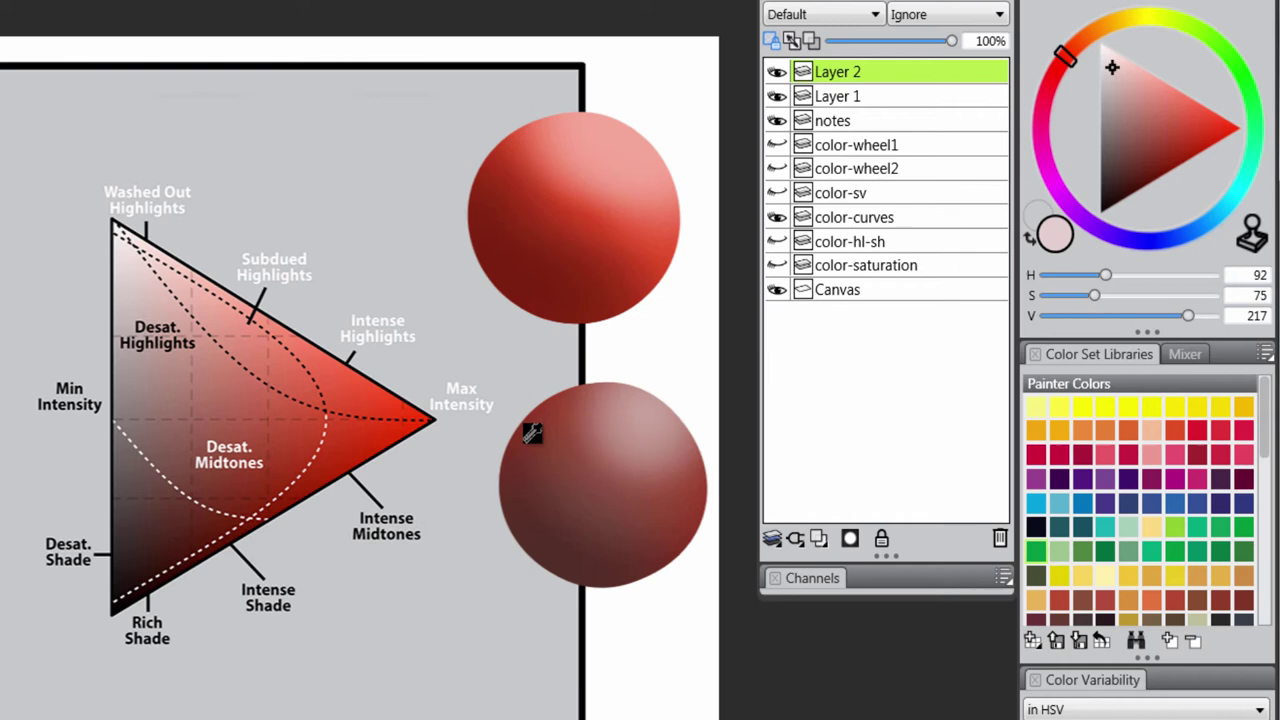
drag(566, 209, 643, 146)
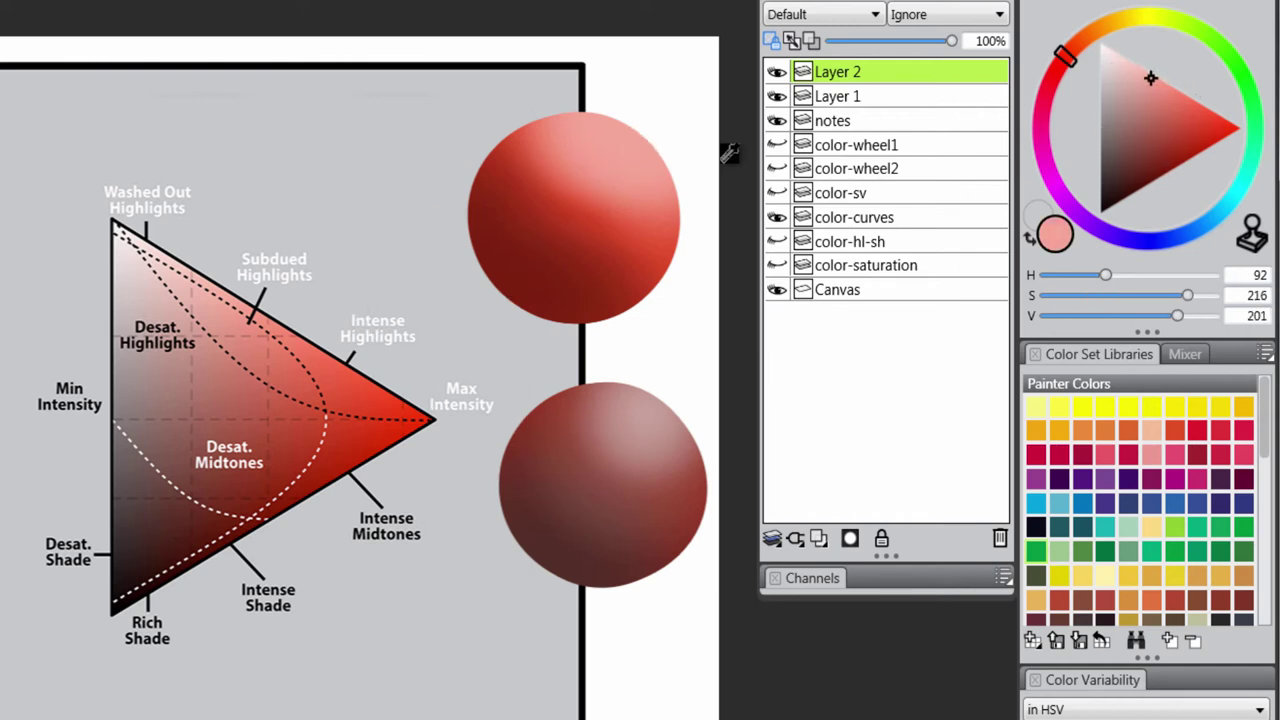
drag(604, 183, 623, 149)
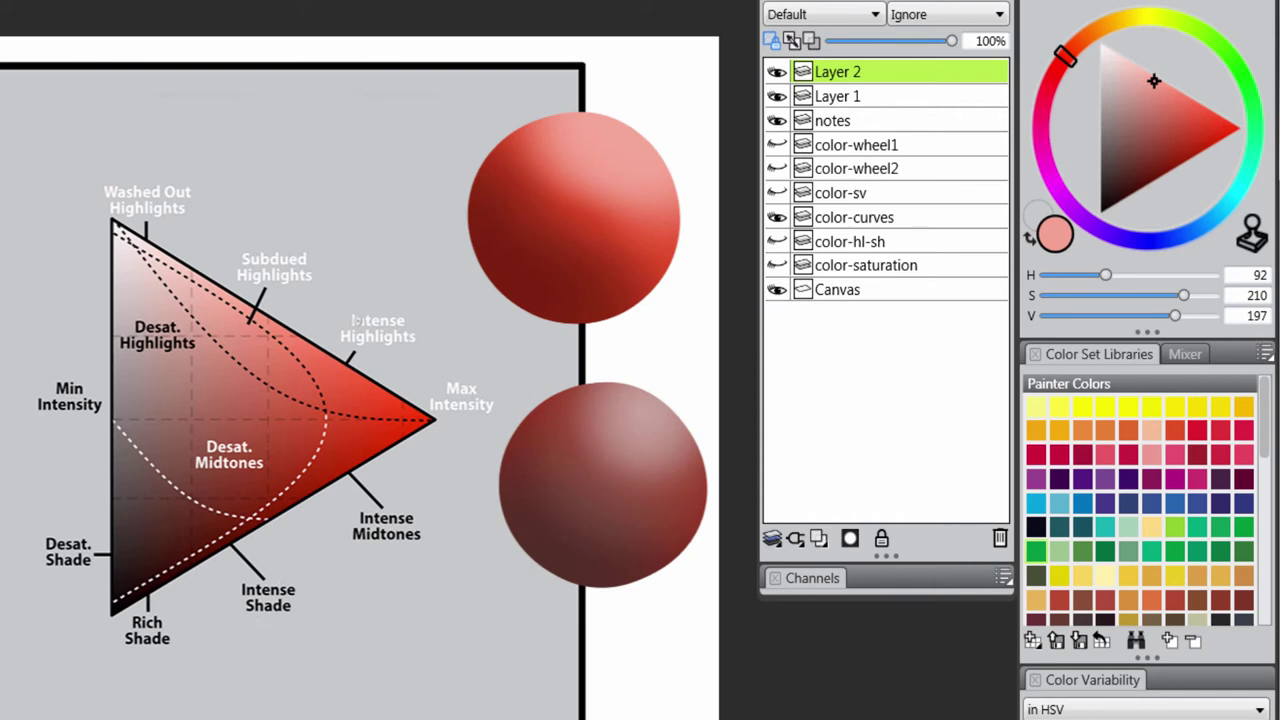
- Delete the sphere layers, show the color-saturation chart, and loop its lower-right Saturation Intensity edge
key(Delete)
key(Delete)
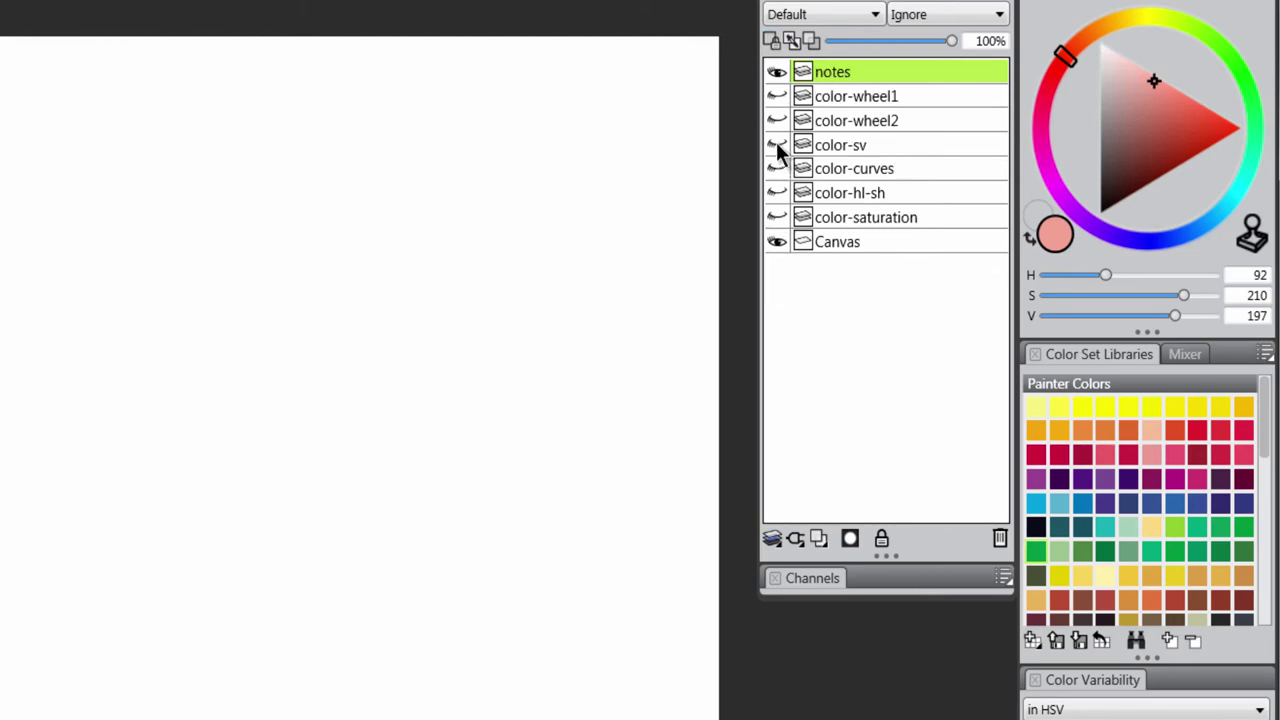
click(778, 146)
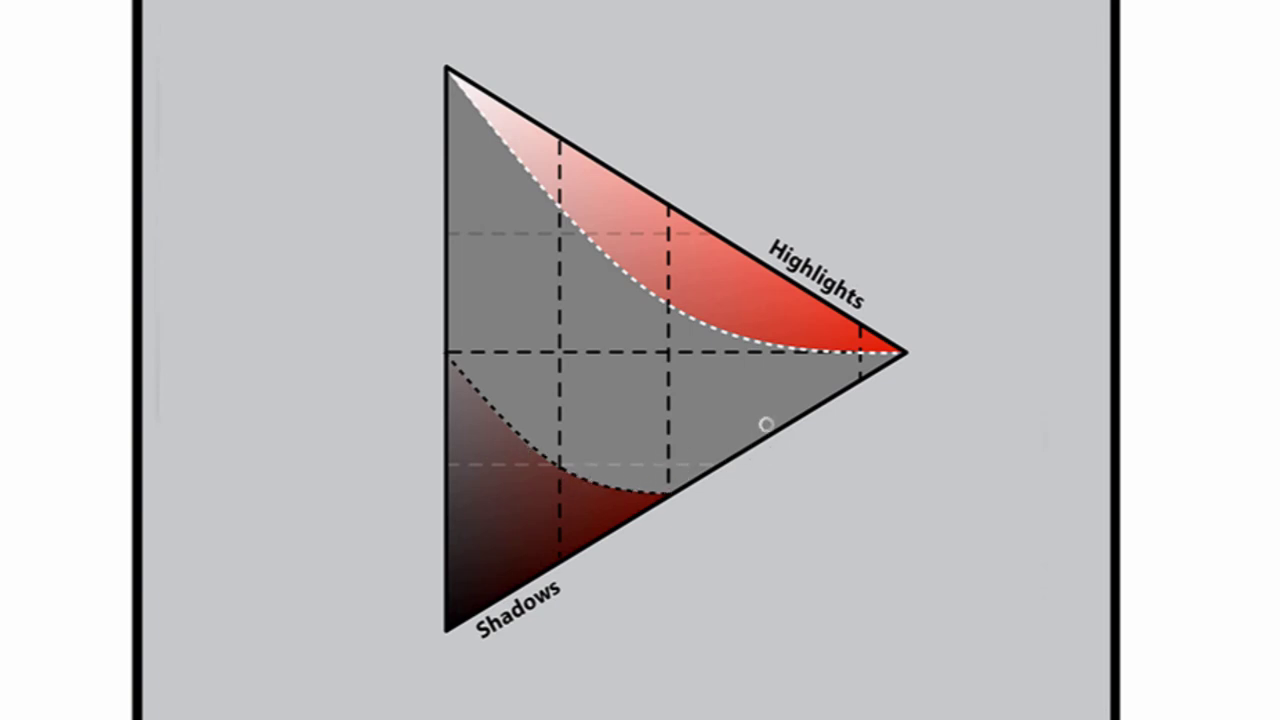
mouse_move(765, 424)
mouse_down()
mouse_move(748, 472)
mouse_move(768, 422)
mouse_up()
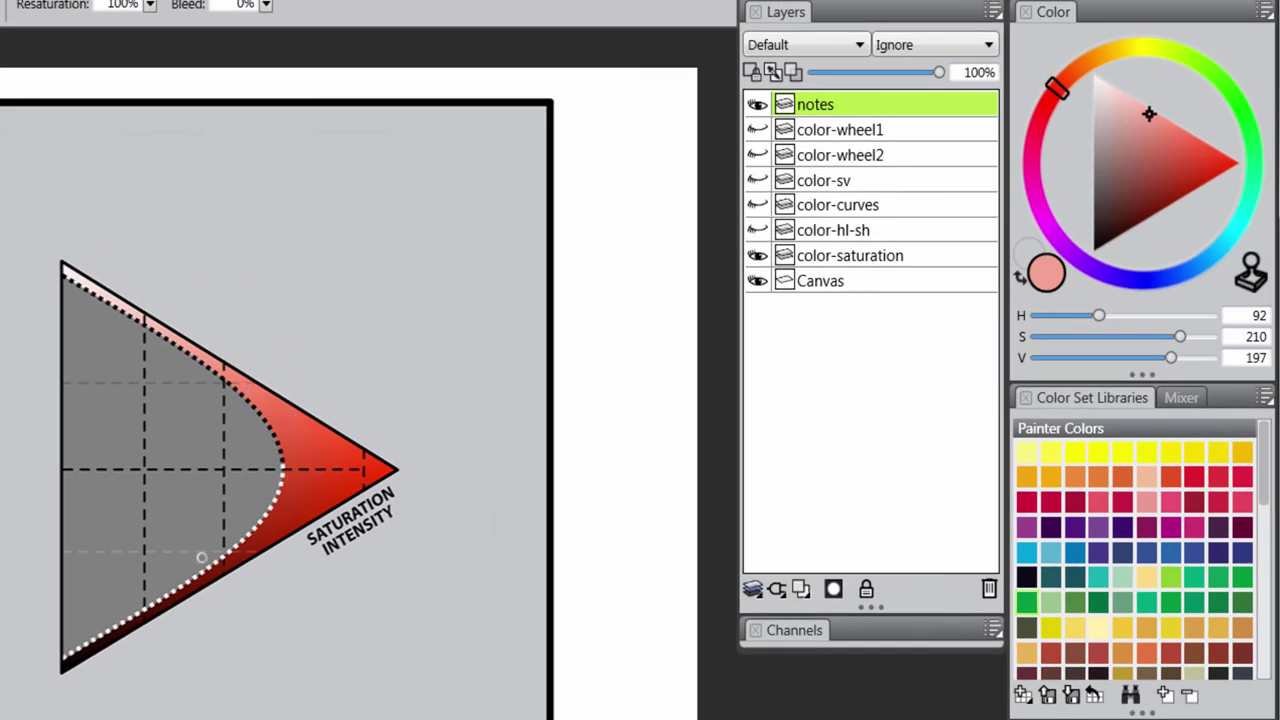
- Dropper-sample the near-black red along the triangle's lower edge
drag(97, 643, 134, 298)
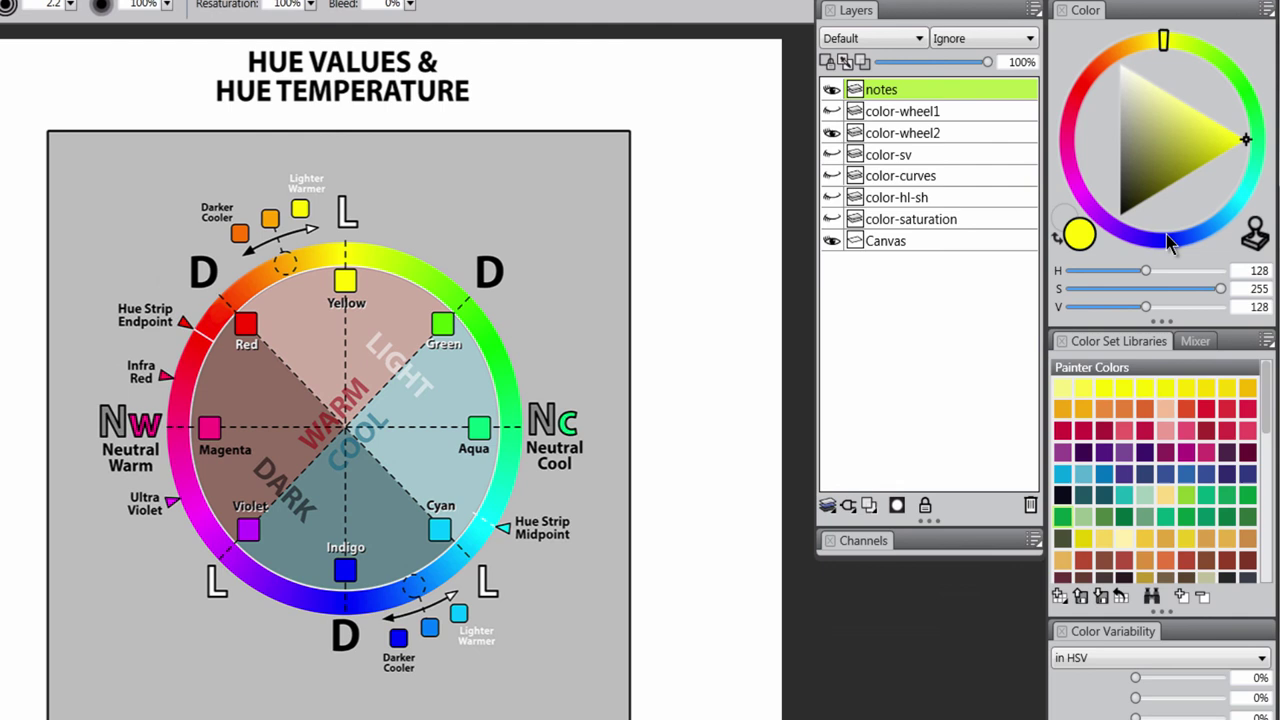
- Pick blue on the hue ring, making the current colour a dark navy at H 254, S 56, V 38
click(1166, 236)
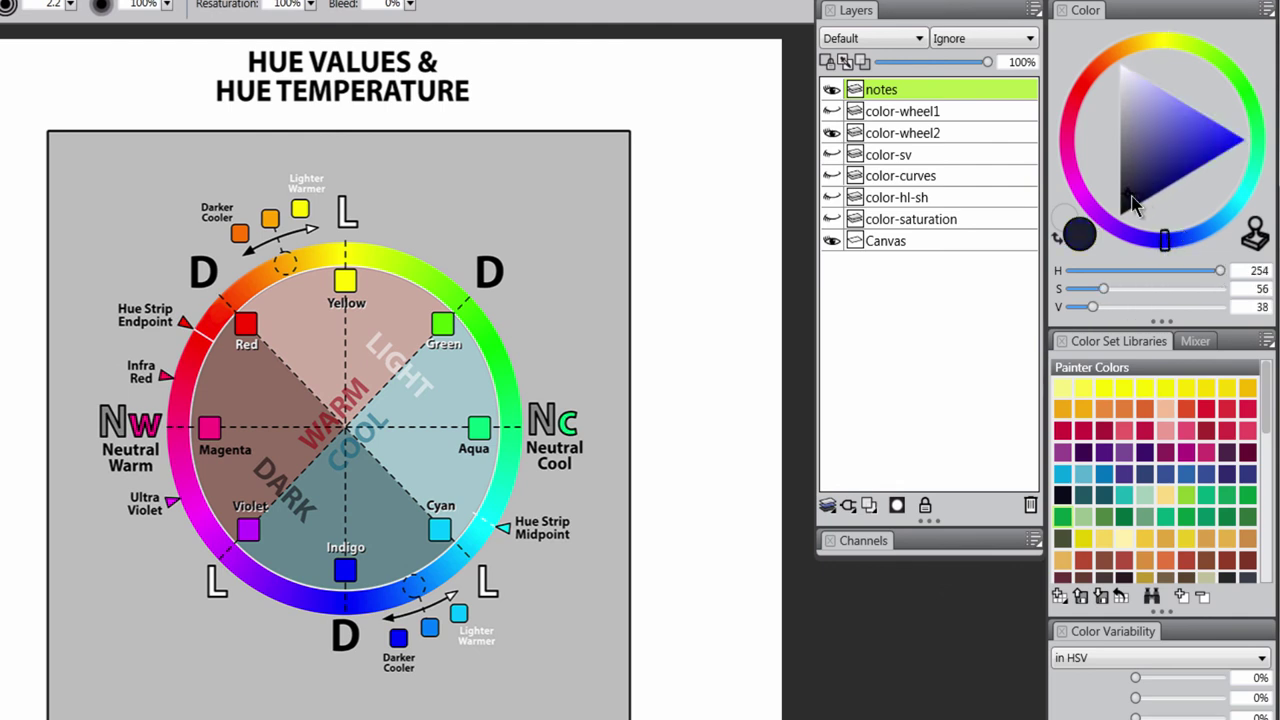